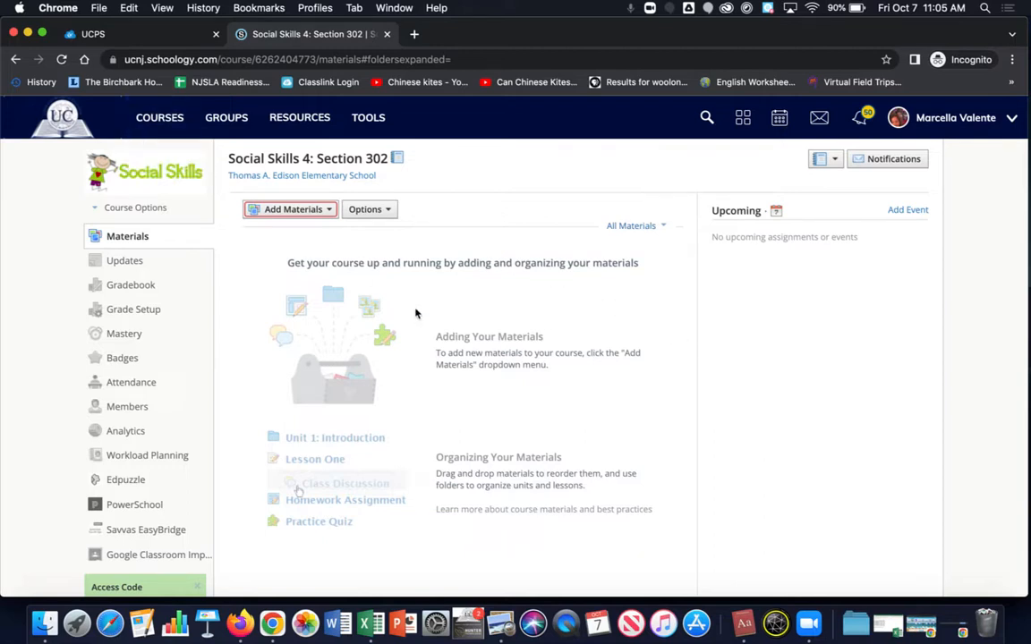
Start a new assignment in the course and attach the Charlie McButton Literary Elements image as an Annotations Assignment
click(314, 213)
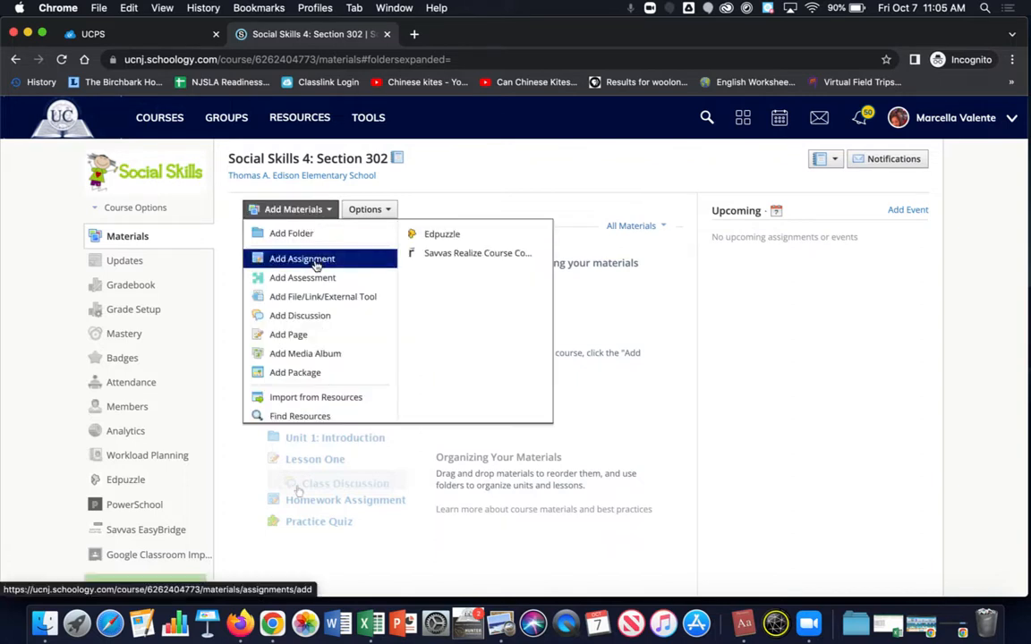
click(314, 261)
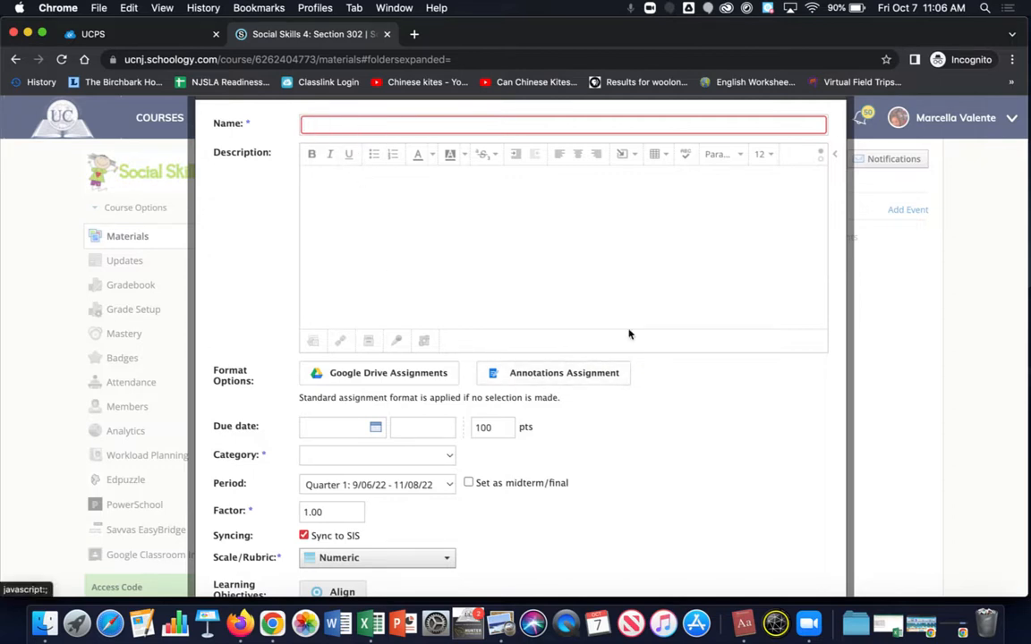
click(584, 376)
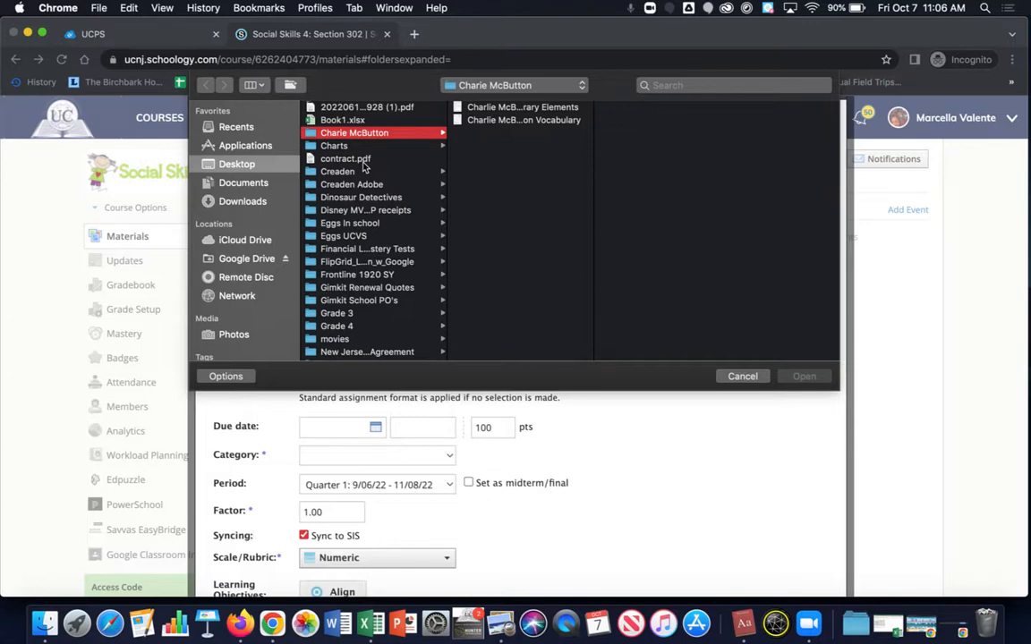
click(483, 107)
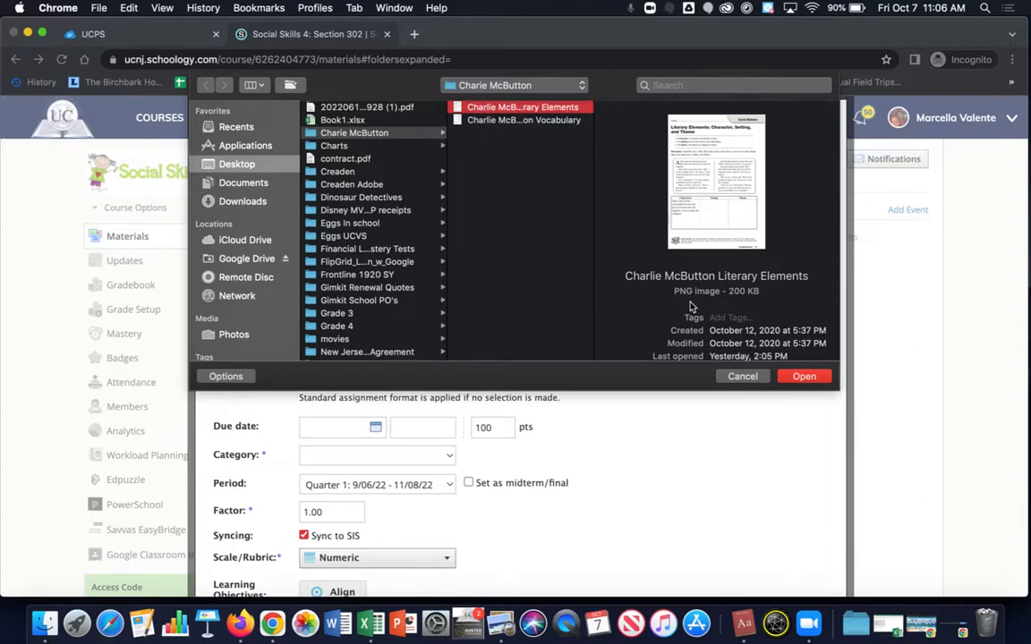
click(804, 377)
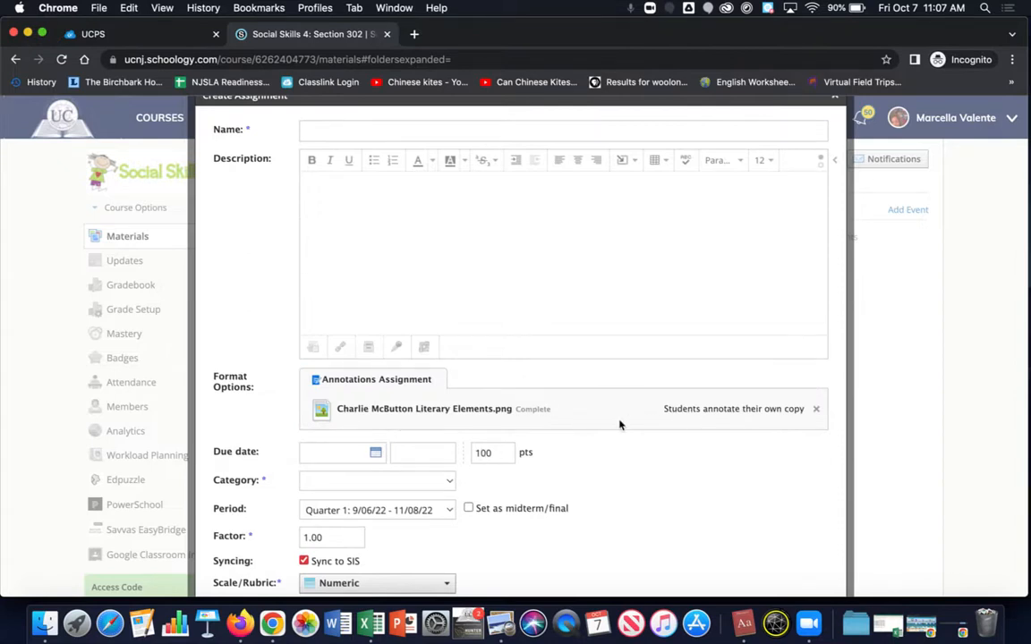
Name the assignment "Charlie McButtons" and enter the description "Complete the workbook page and submit"
click(446, 130)
text(Charlie )
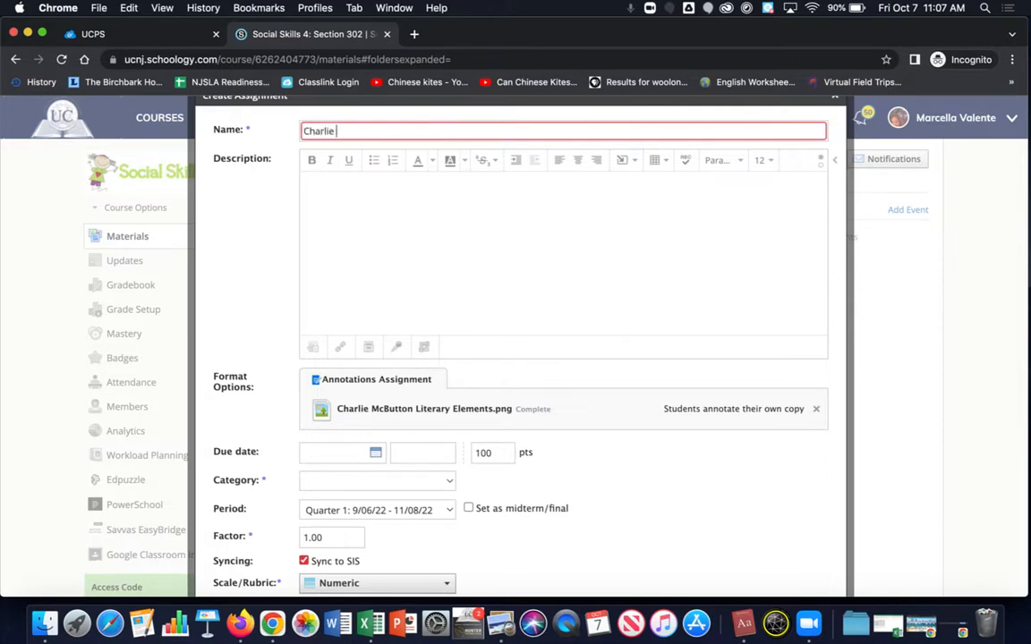
text(McButtons)
click(376, 191)
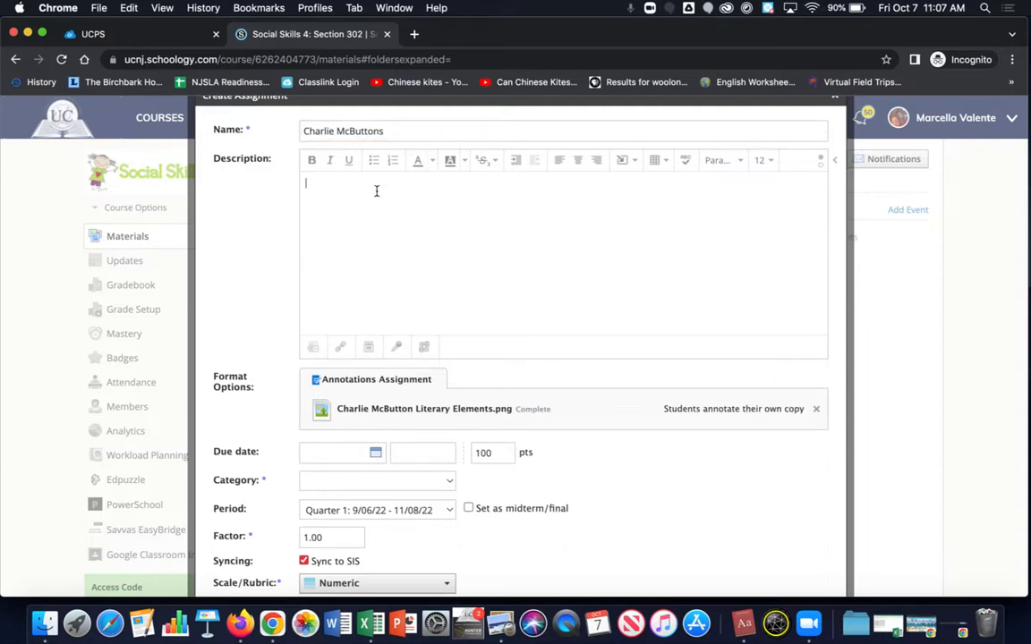
text(Complete the workbook page and su)
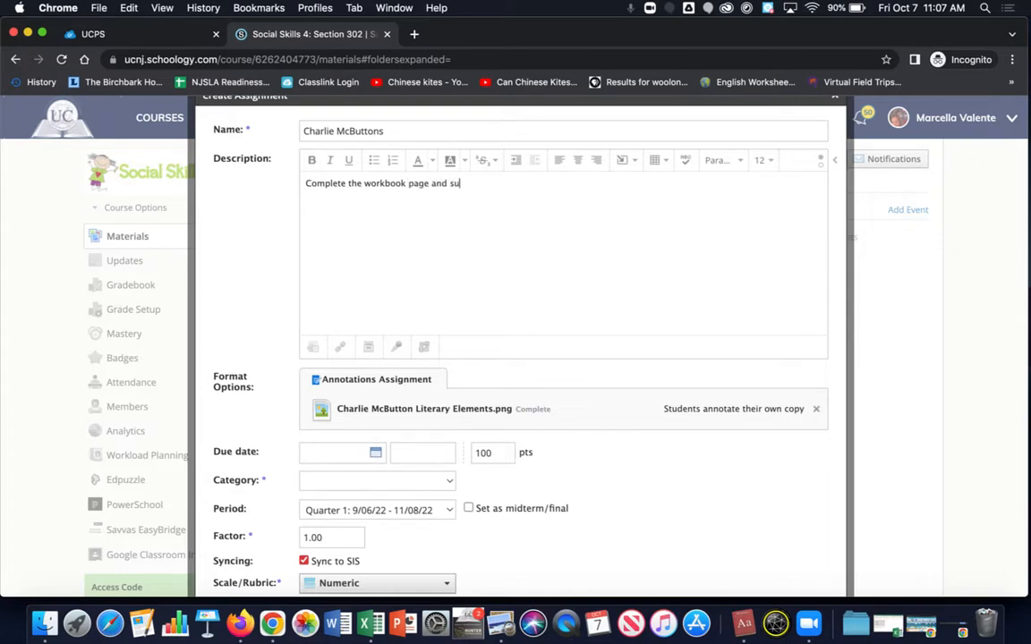
text(bmit)
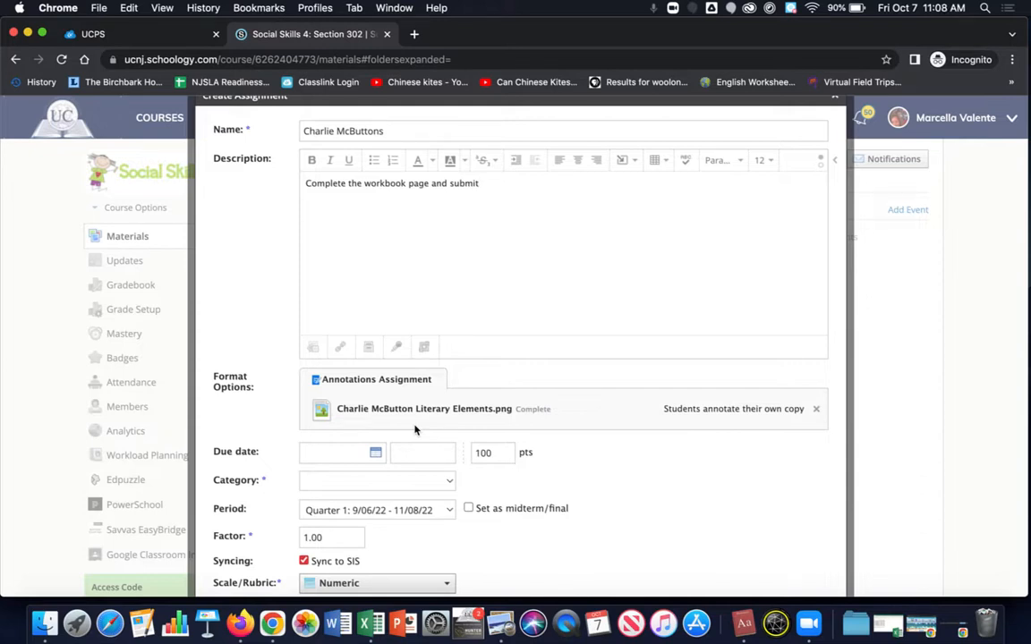
Set the assignment's category to (Ungraded) and create the assignment
scroll(394, 425, down, 1)
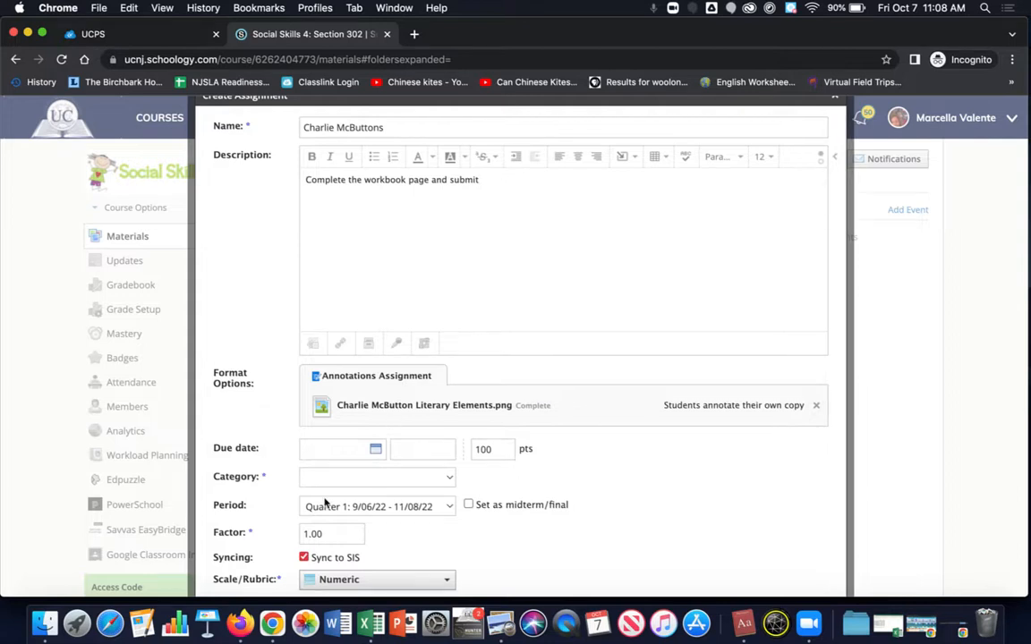
click(424, 480)
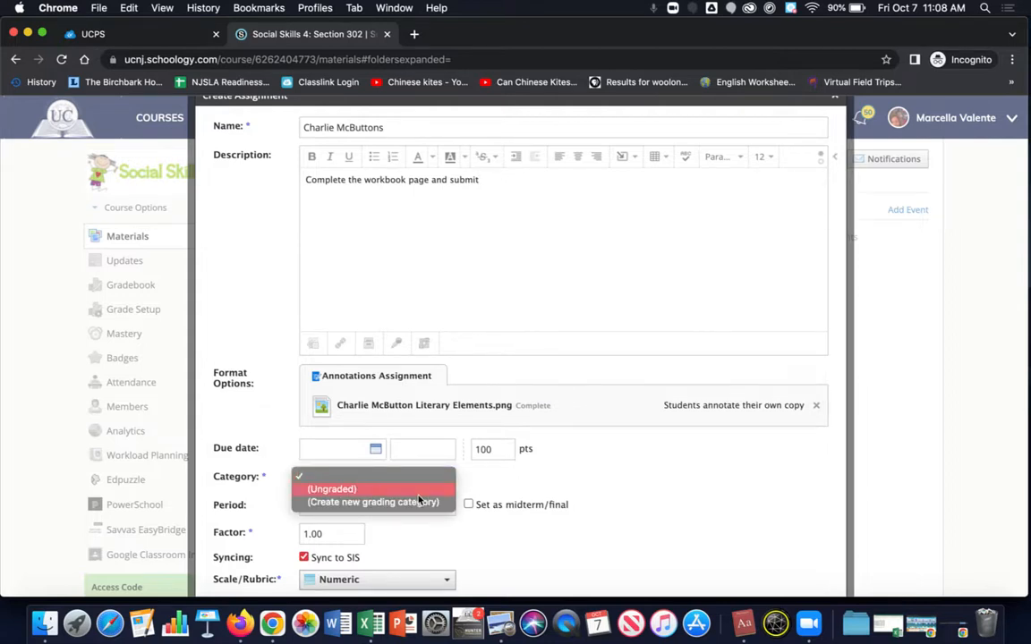
click(417, 494)
scroll(511, 490, down, 2)
scroll(393, 458, down, 3)
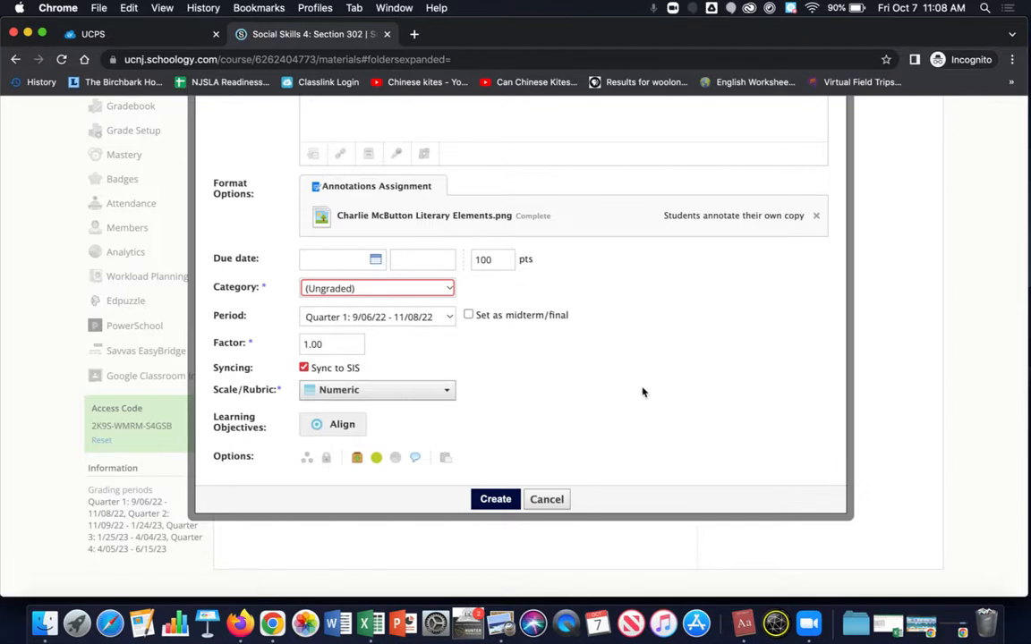
click(493, 499)
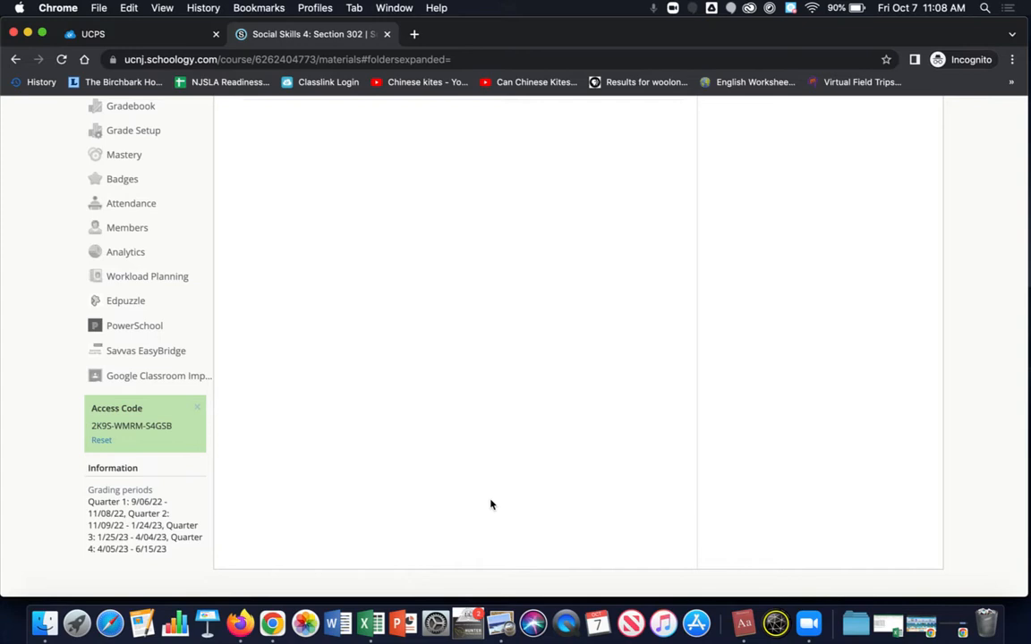
Switch to a student's browser profile and sign in to ClassLink with the prefilled credentials
click(315, 7)
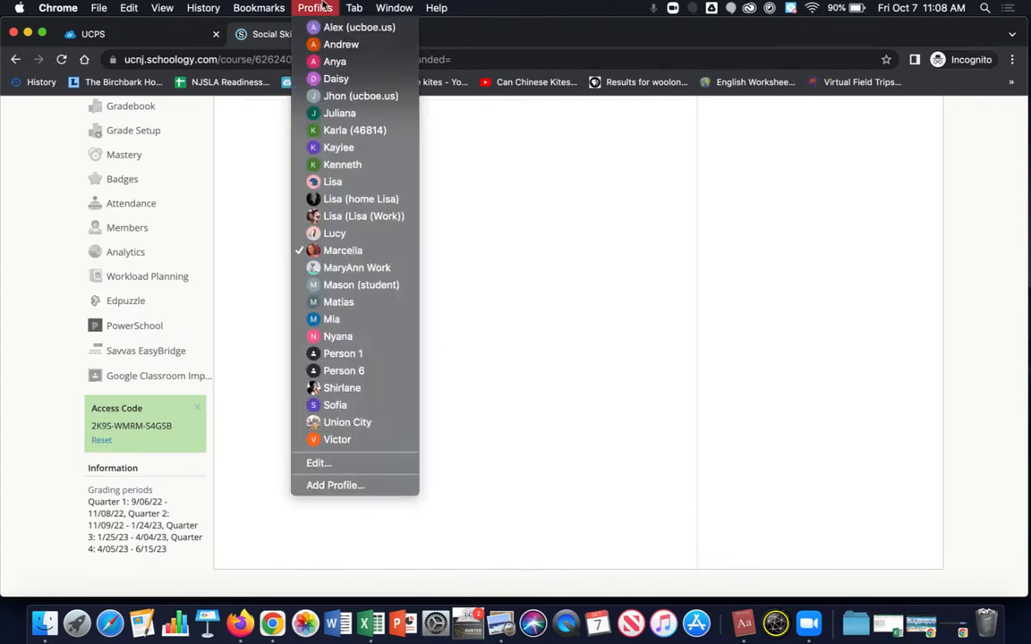
click(327, 27)
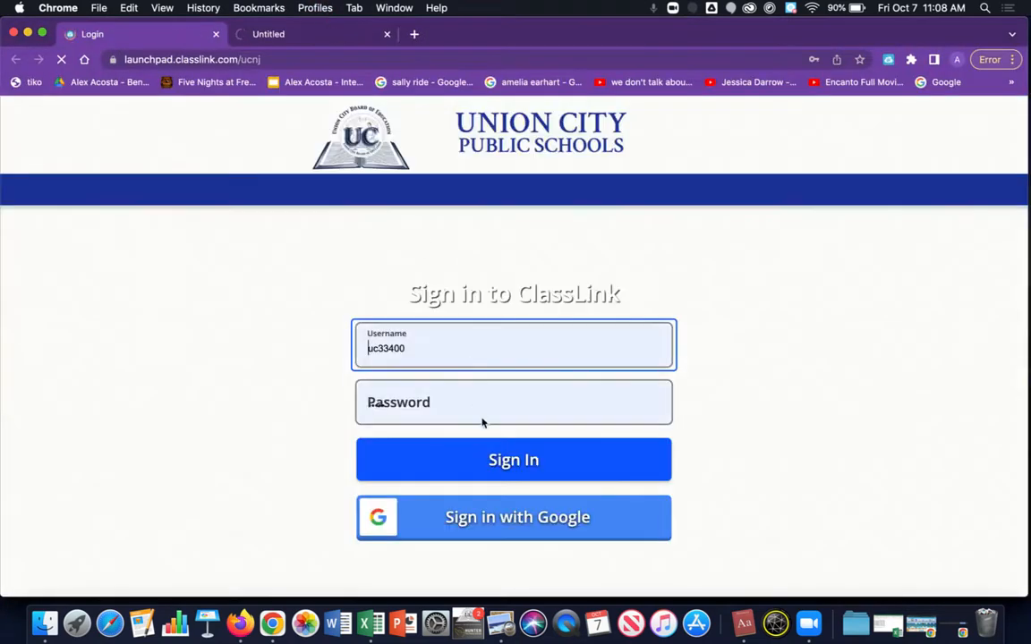
click(483, 462)
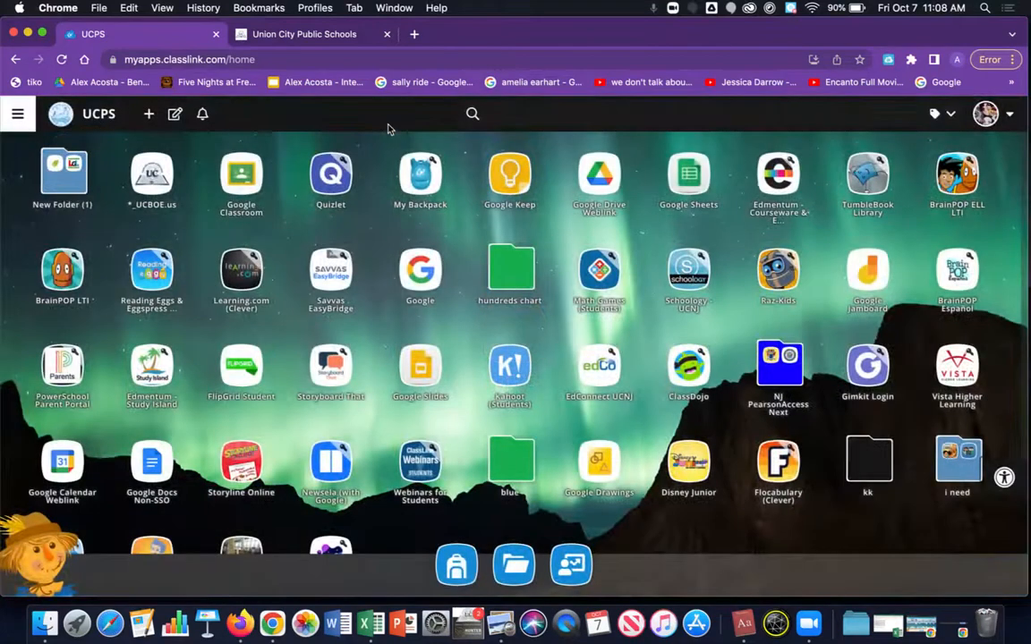
Open the Social Skills 4: Section 302 course in the student's Schoology and start the Charlie McButtons assignment
click(626, 246)
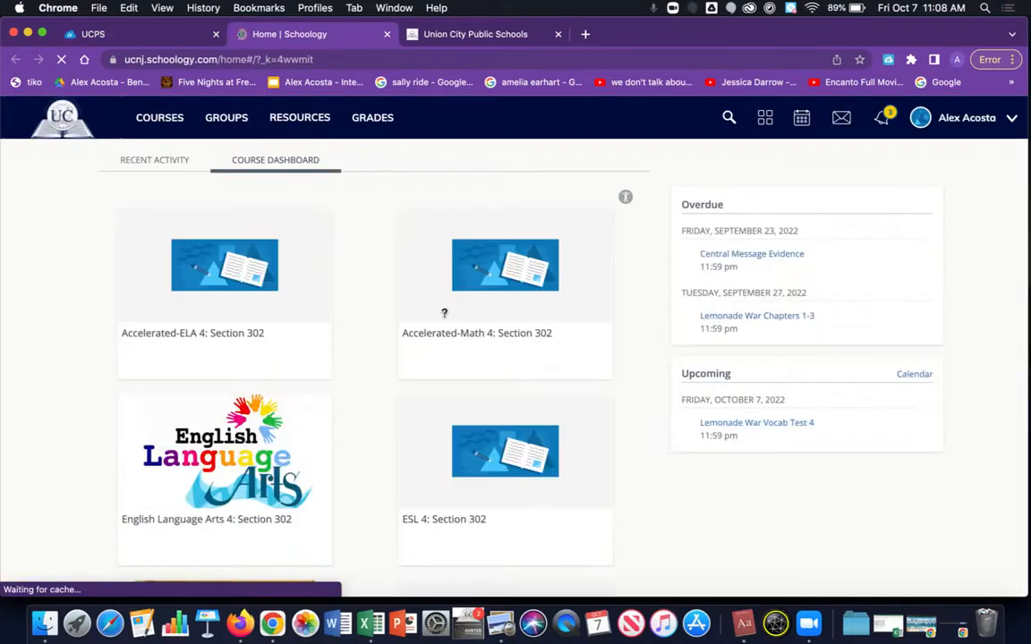
scroll(421, 323, down, 5)
scroll(423, 321, down, 10)
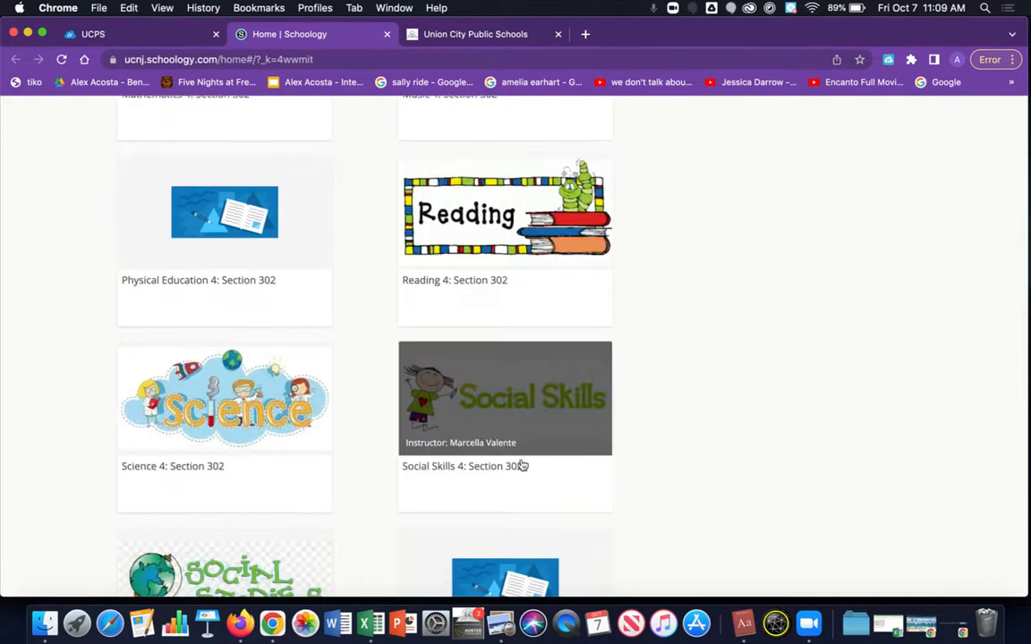
click(529, 477)
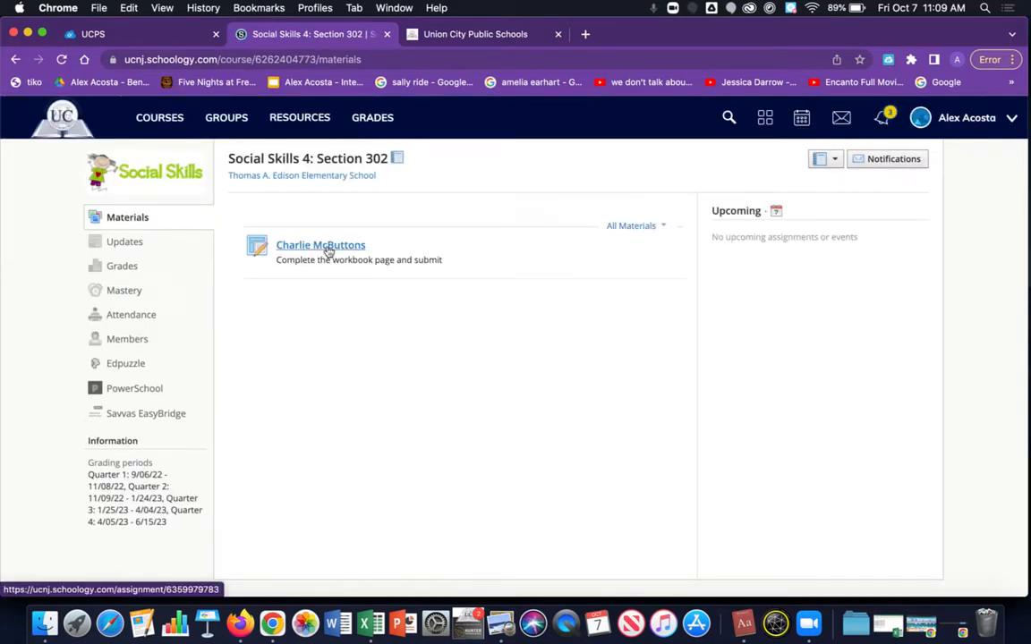
click(328, 246)
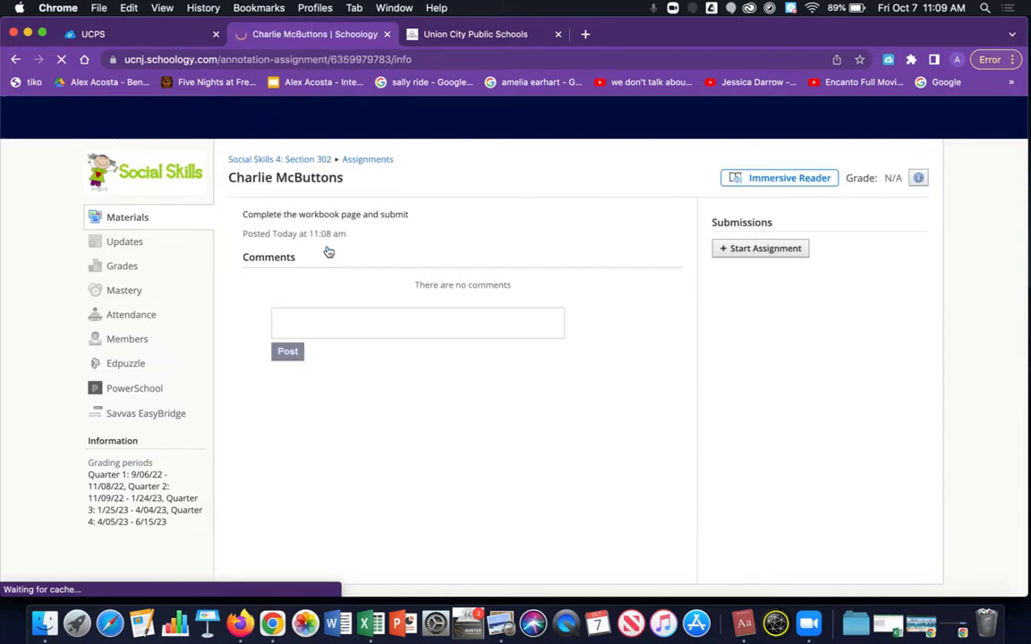
click(773, 251)
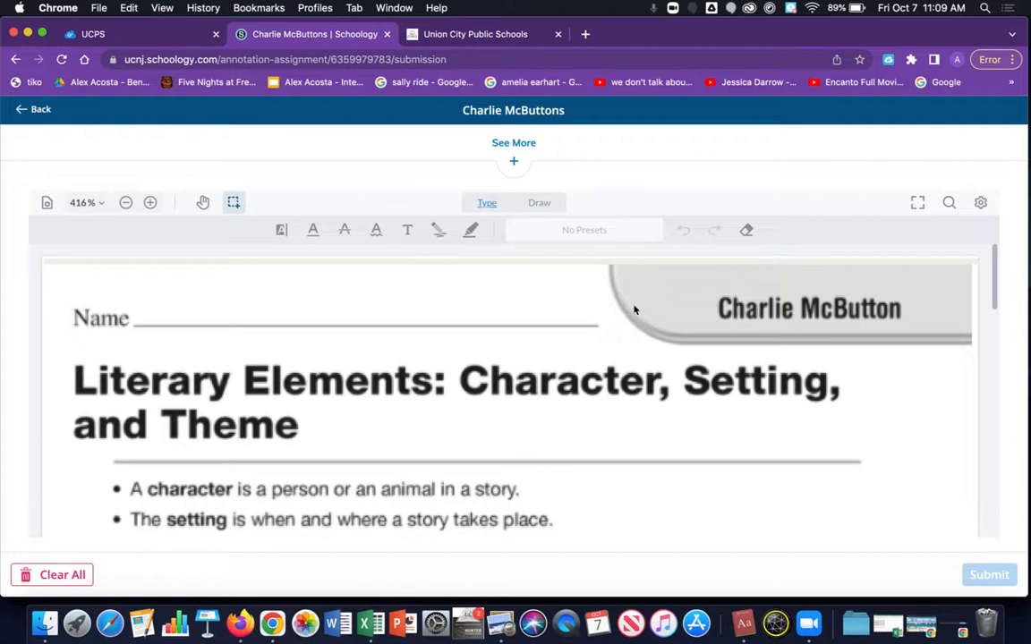
Look through the worksheet and its page view options, and set its zoom level to 200%
scroll(570, 298, down, 10)
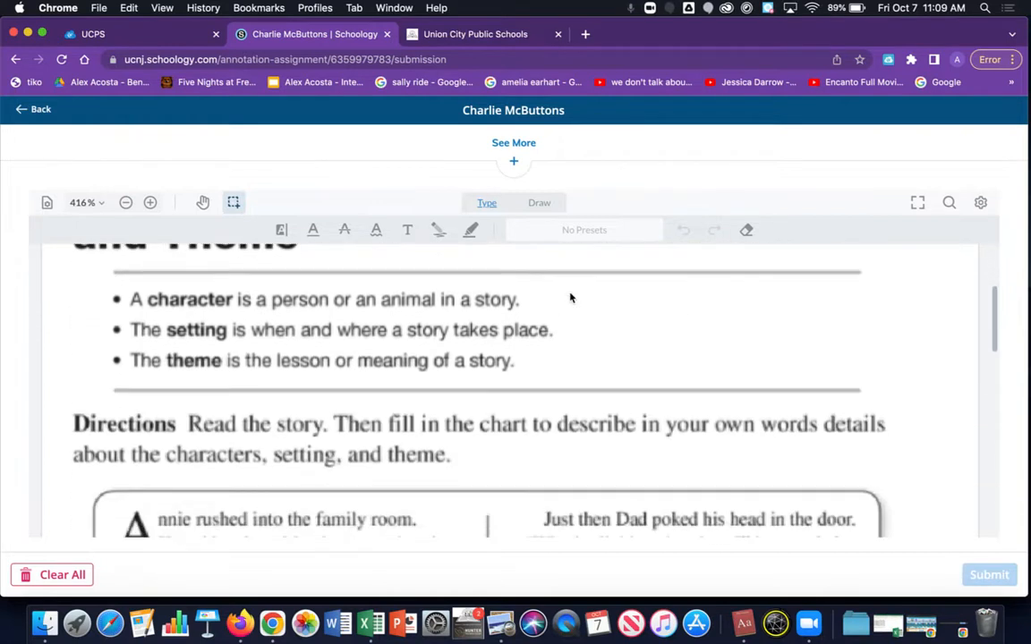
scroll(570, 298, down, 5)
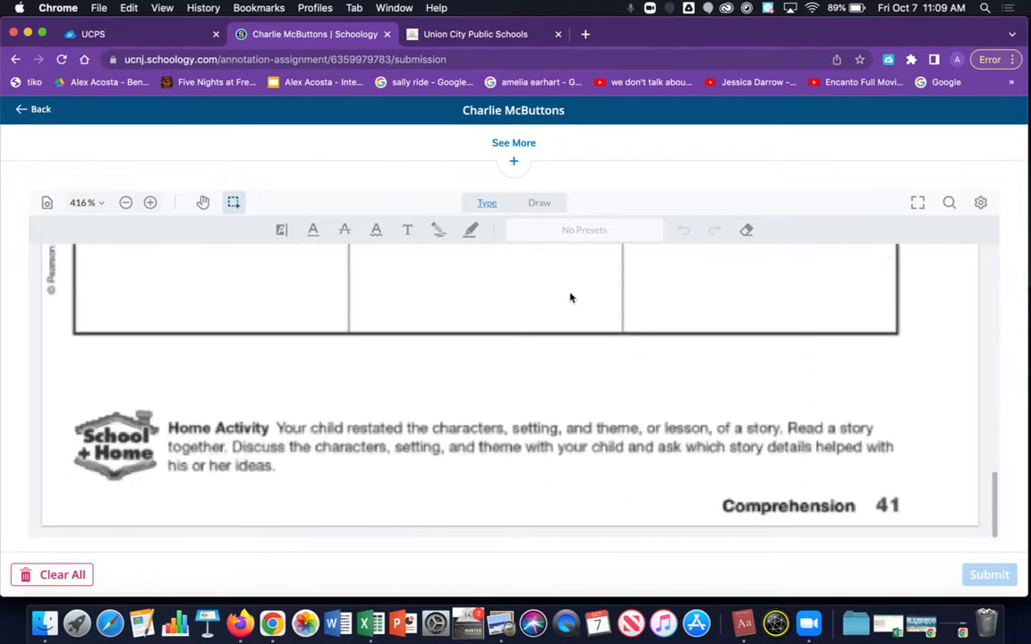
scroll(571, 297, up, 15)
scroll(569, 298, up, 3)
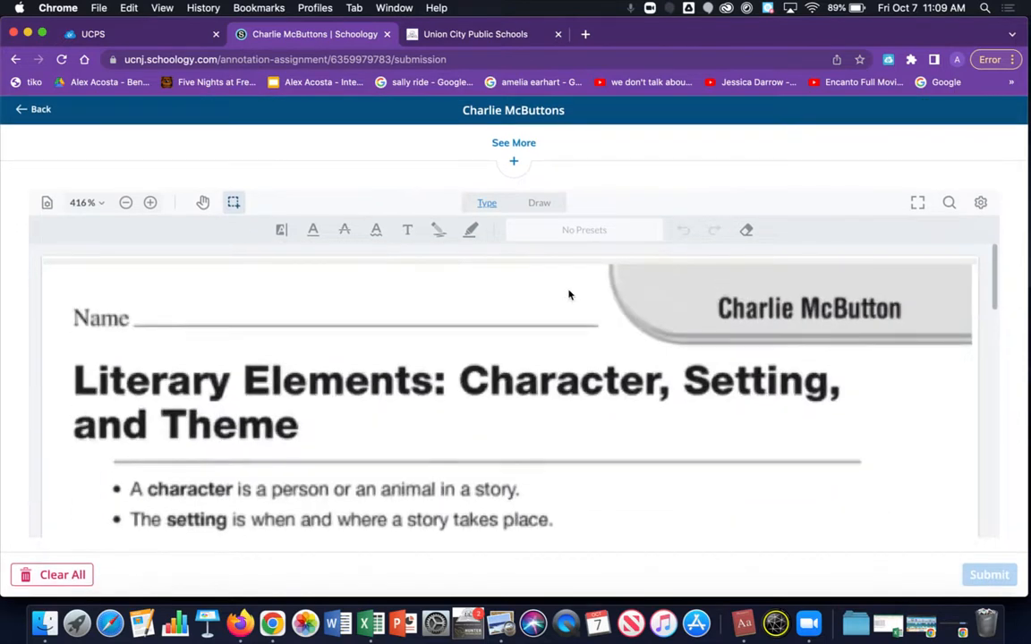
click(48, 204)
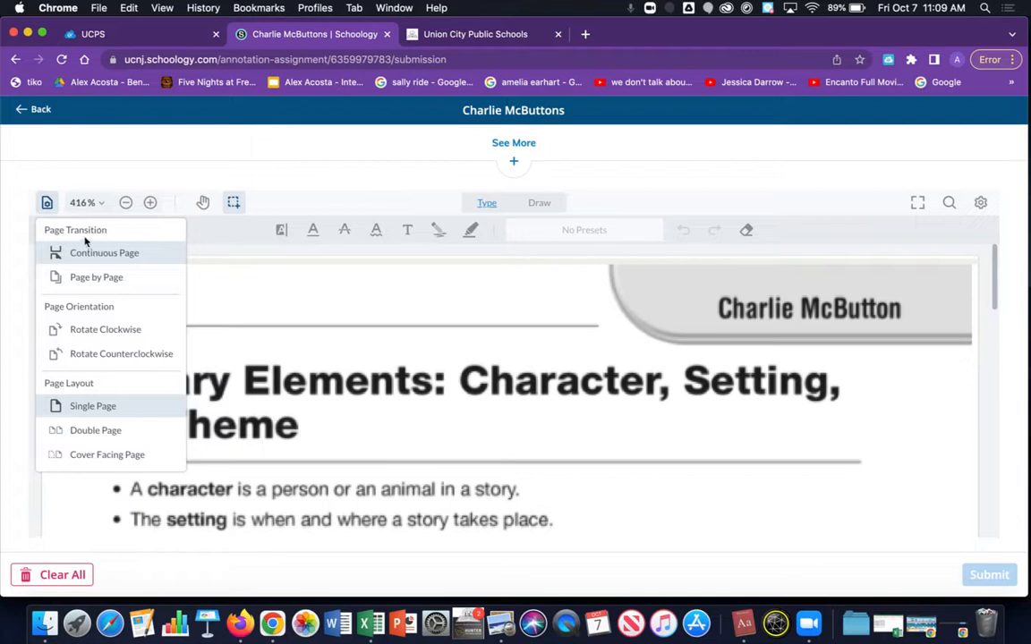
click(97, 206)
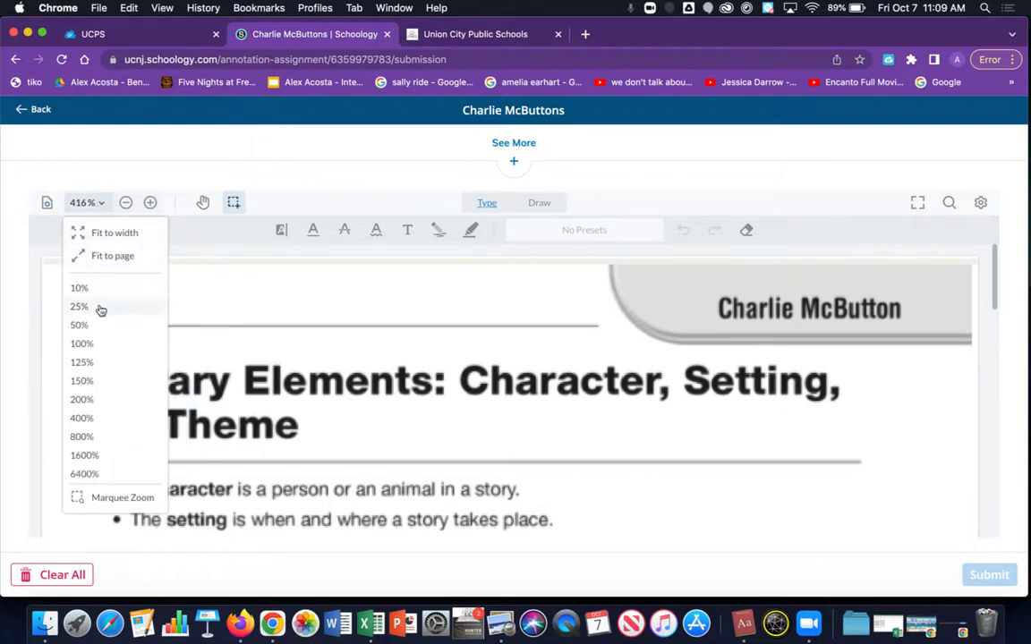
click(85, 403)
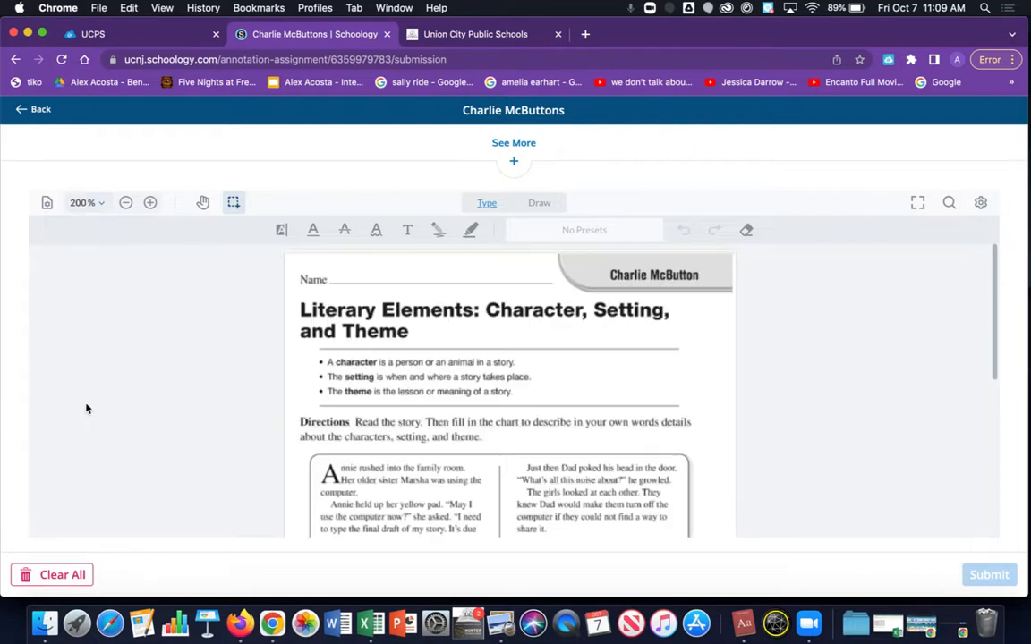
scroll(427, 410, down, 1)
scroll(426, 410, down, 10)
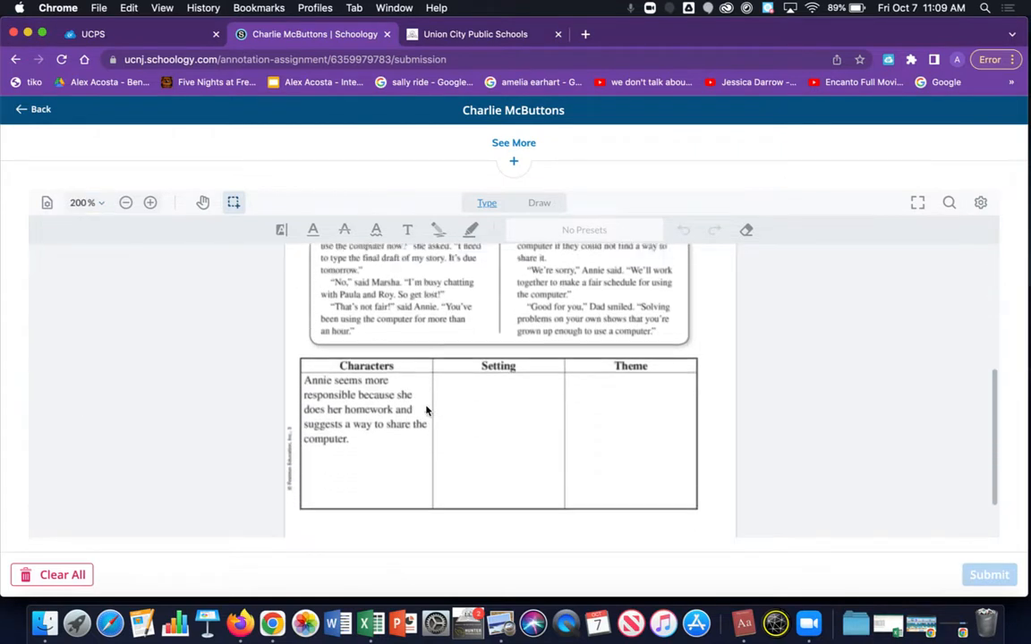
scroll(427, 410, up, 10)
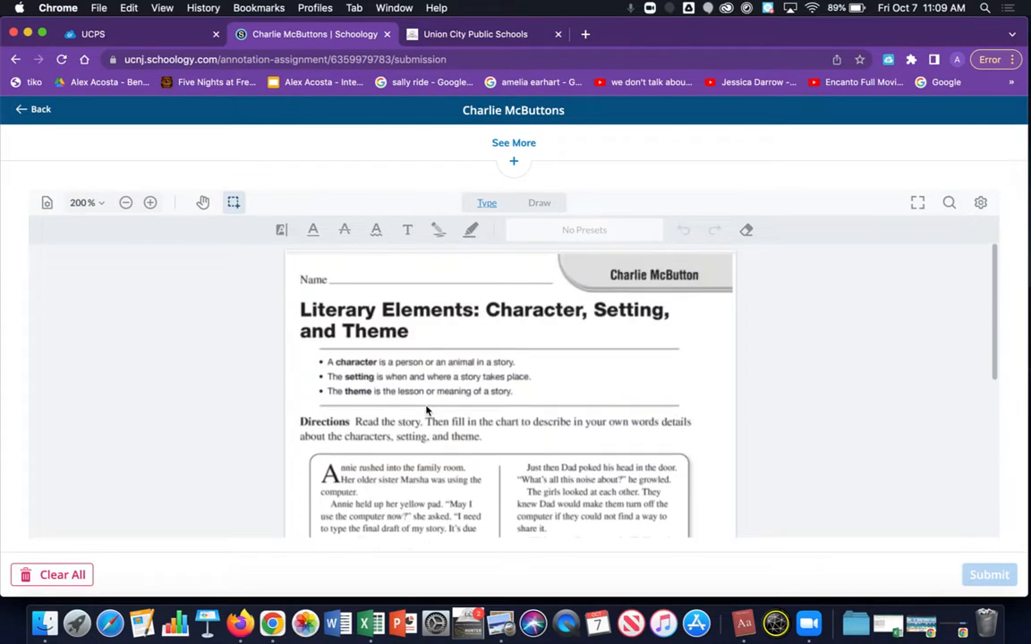
Try zooming the worksheet in by several increments and back out to 200%
click(150, 204)
click(150, 203)
click(150, 203)
click(127, 203)
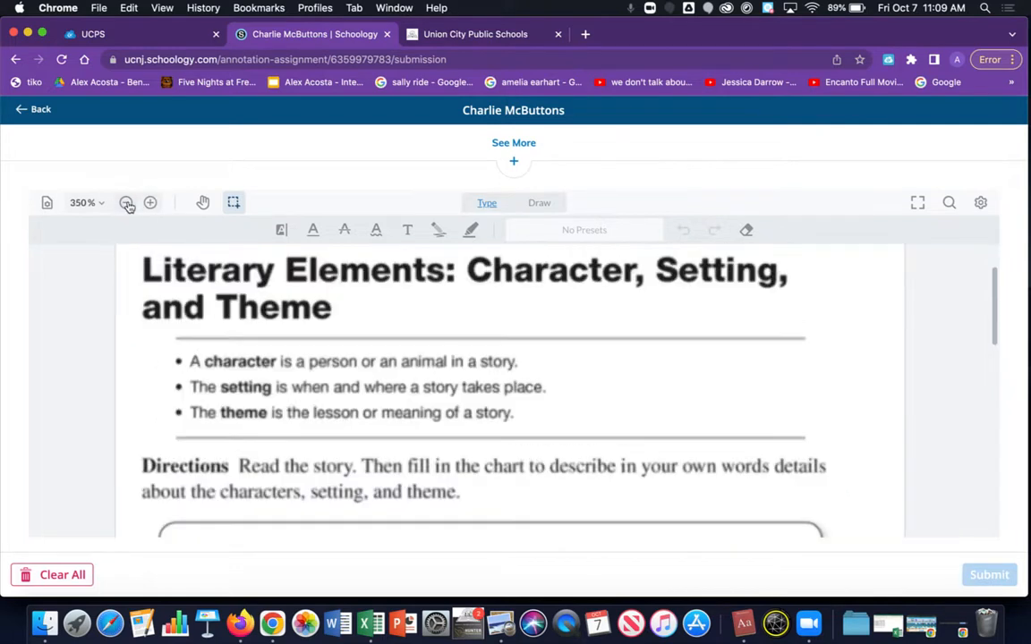
click(126, 202)
click(126, 202)
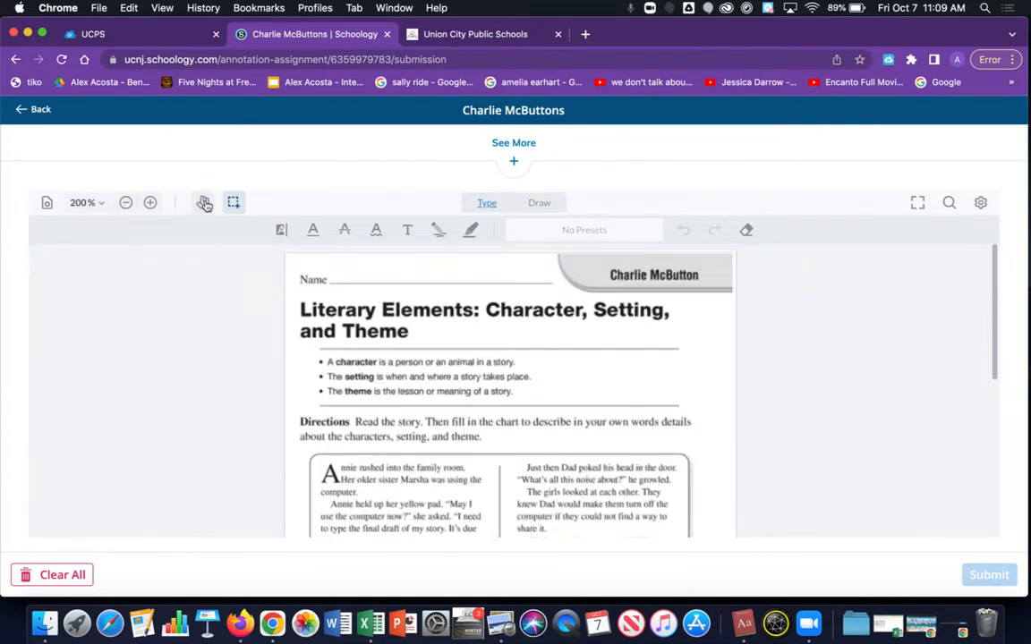
Pan the worksheet to the story passage and switch between the Type and Draw annotation tools, ending on Draw
click(204, 204)
drag(360, 381, 453, 301)
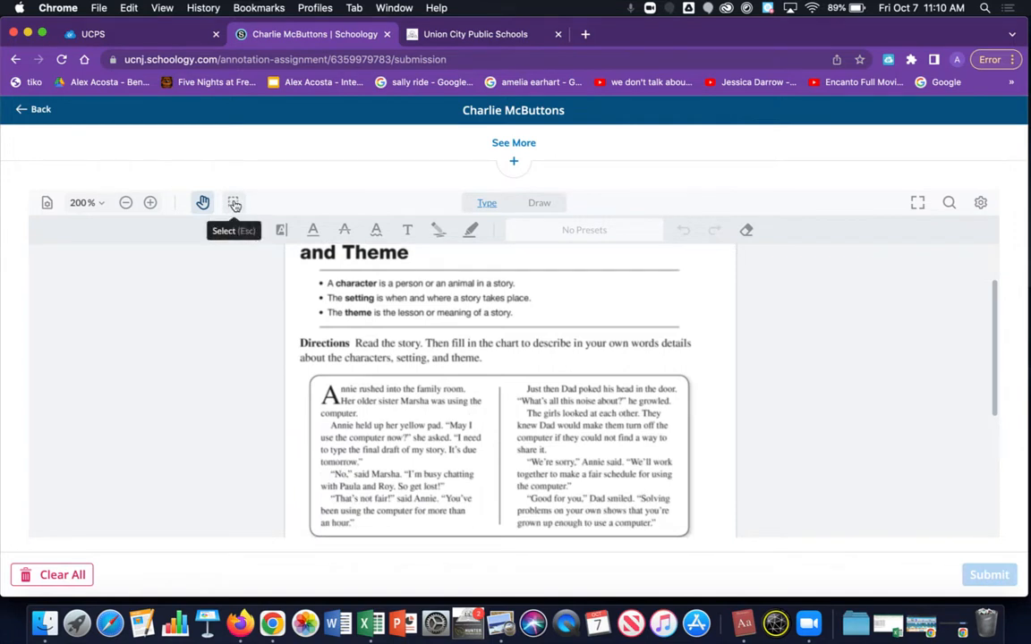
click(534, 205)
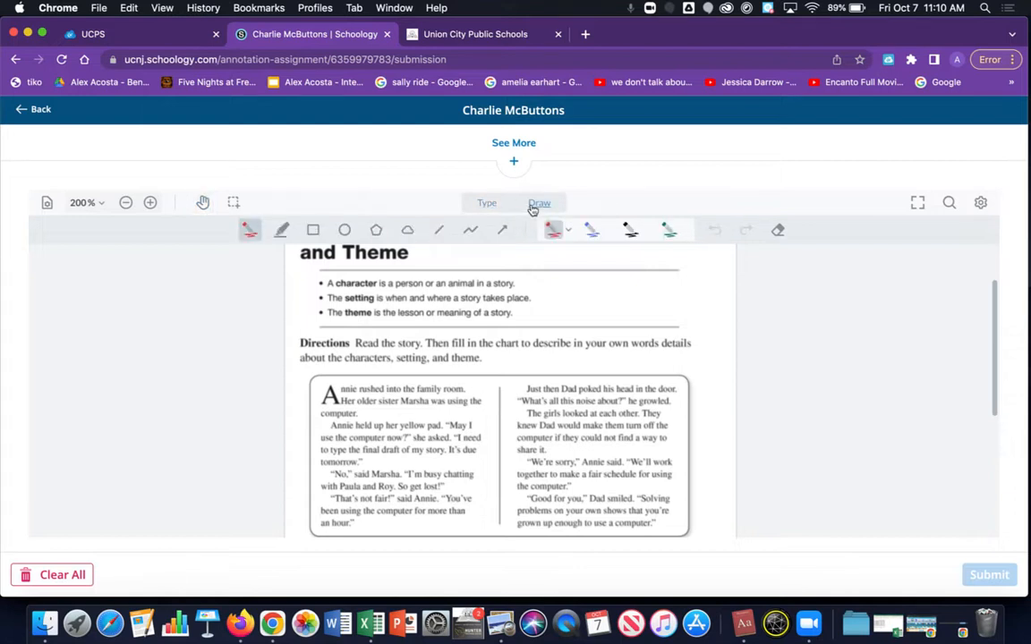
click(486, 204)
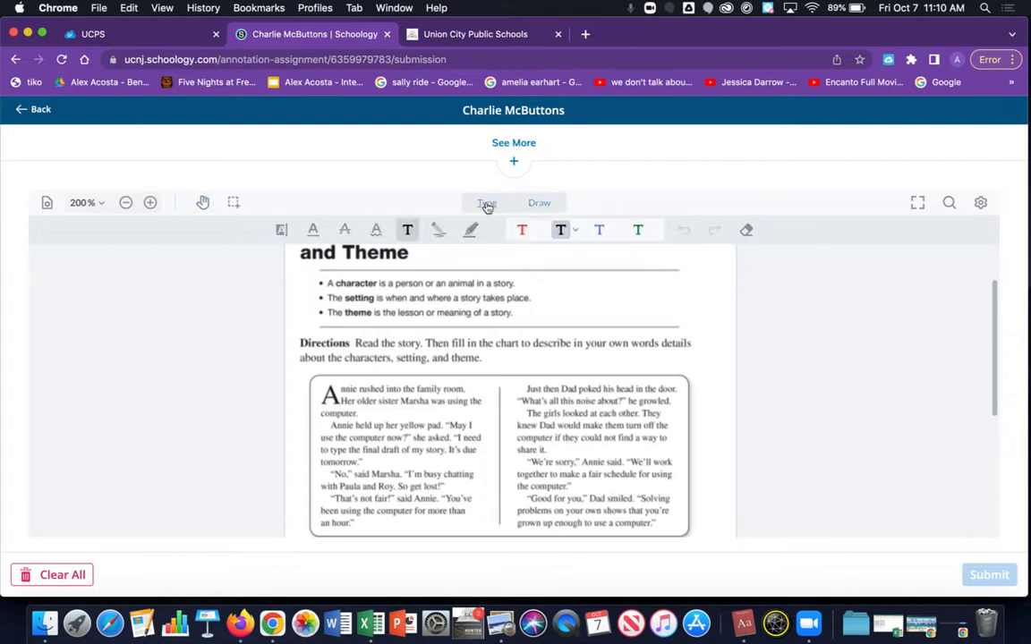
click(551, 205)
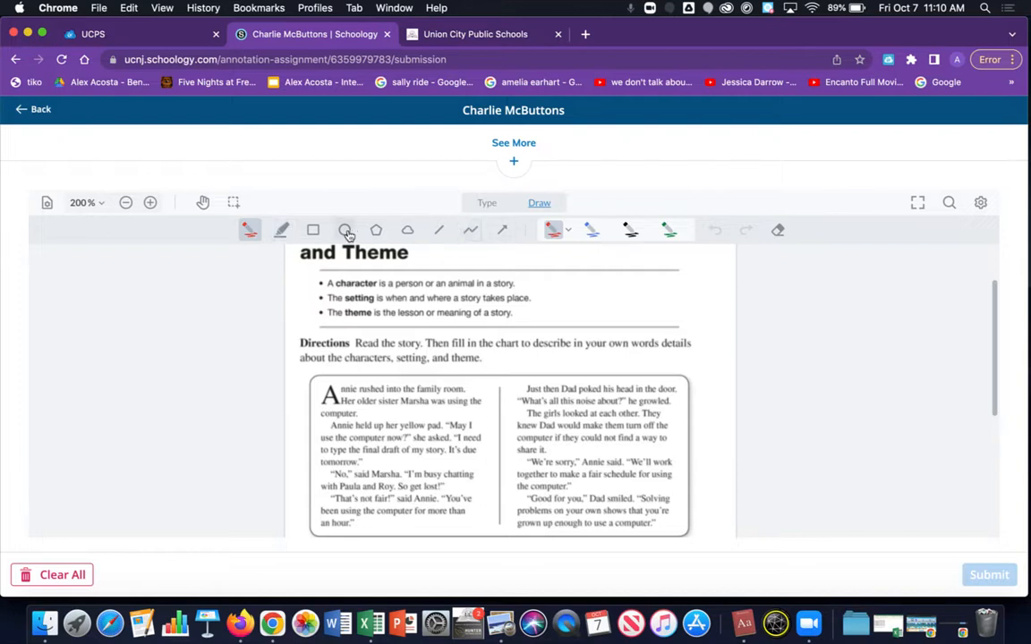
Switch to the Type annotation tools and look through the black text tool's style and color options
click(488, 206)
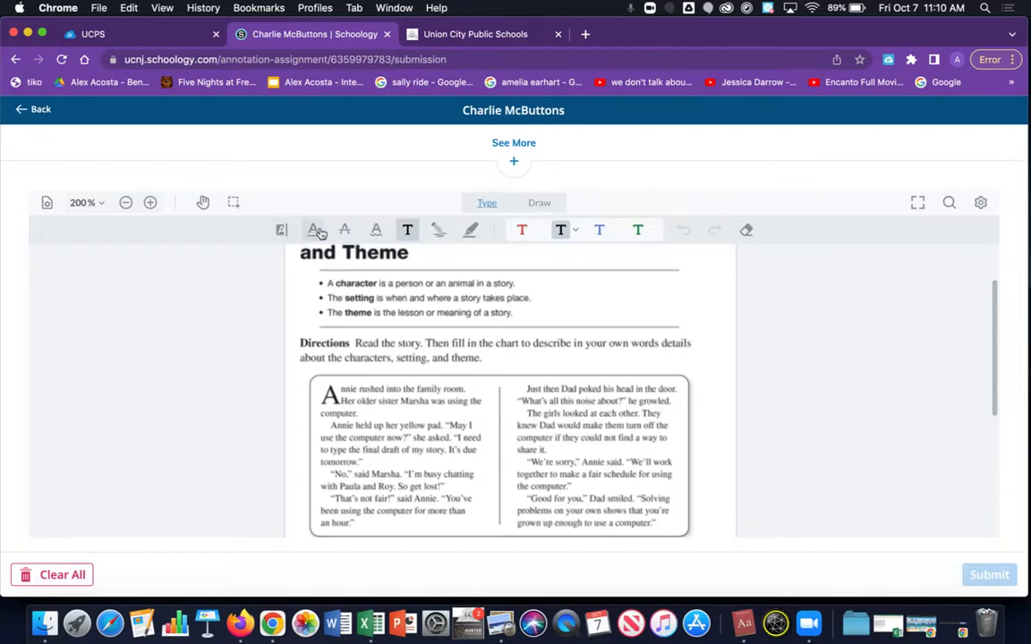
click(577, 232)
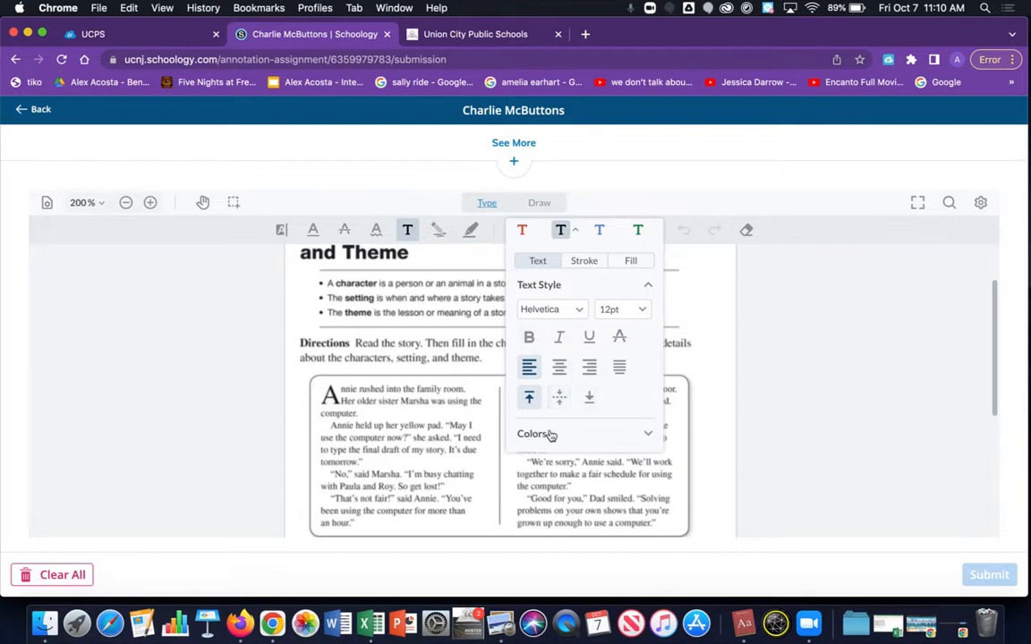
click(645, 434)
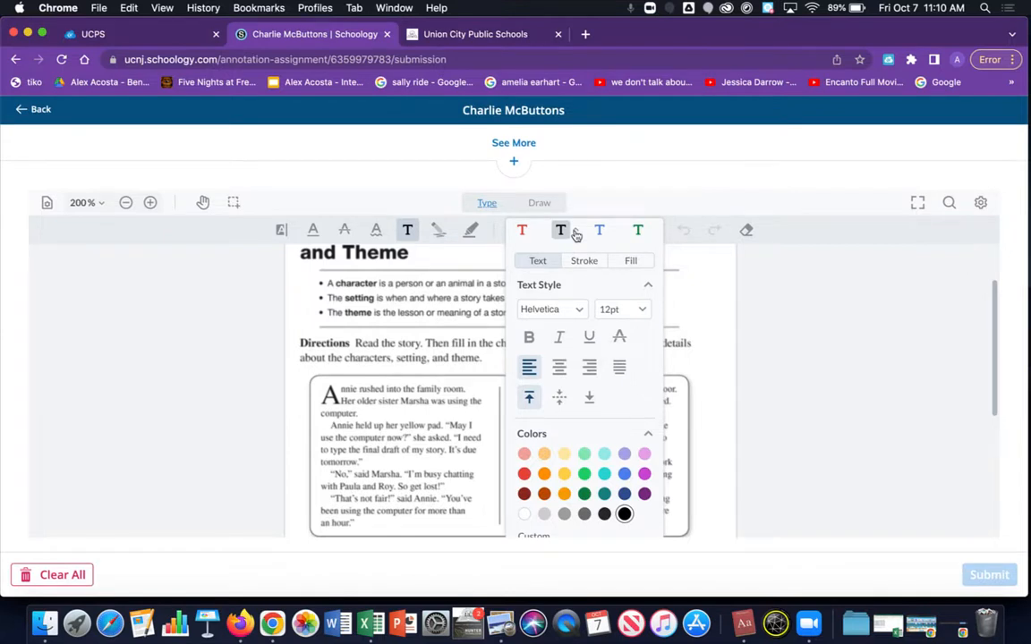
click(576, 235)
Add an orange text annotation reading "The setting" in the Setting column of the worksheet's chart
scroll(593, 338, down, 5)
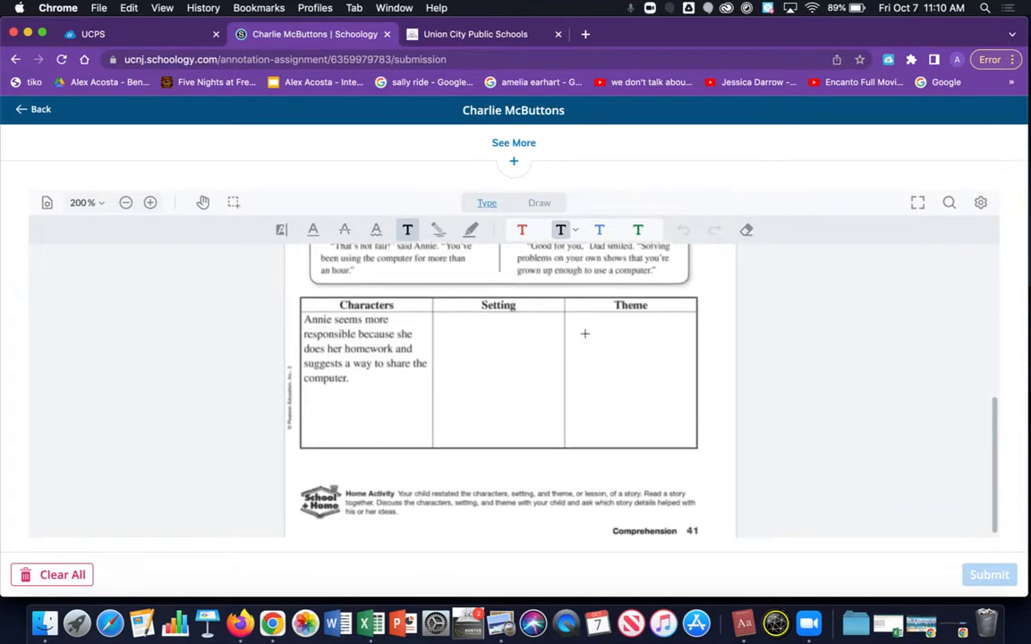
click(446, 327)
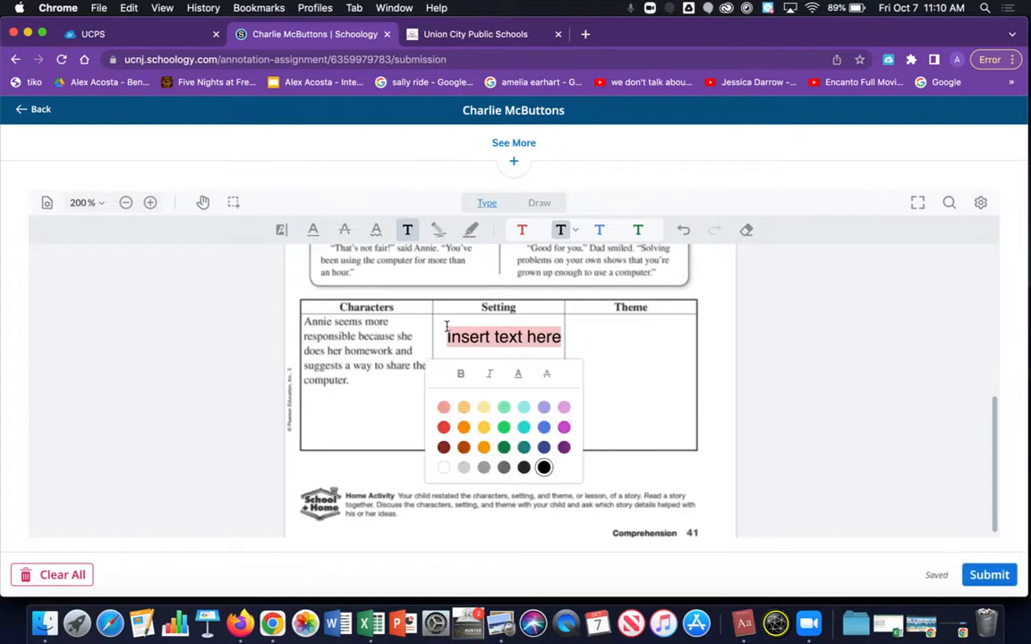
click(484, 447)
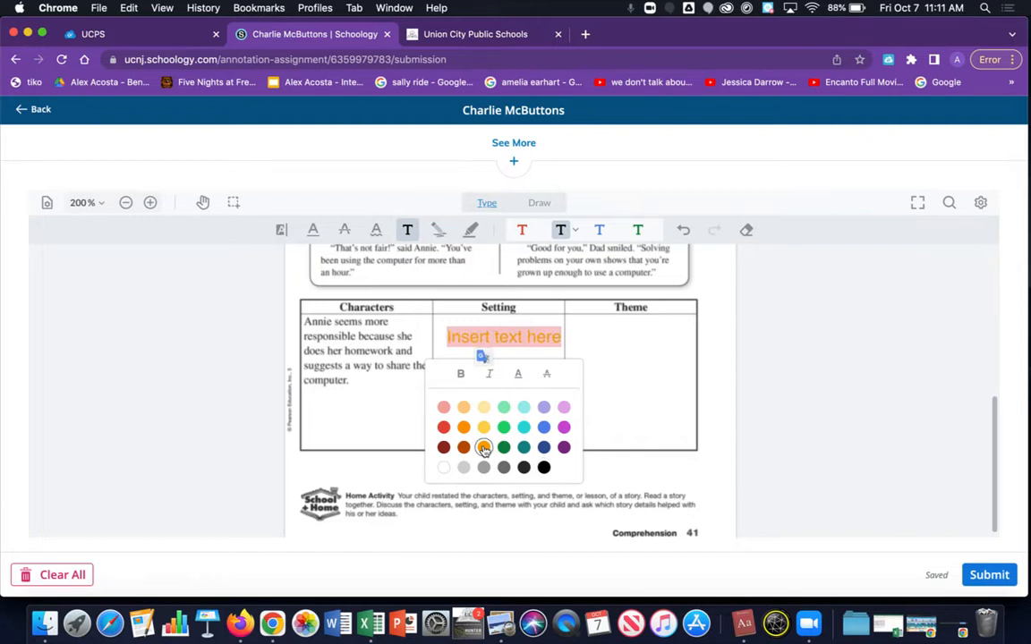
text(The )
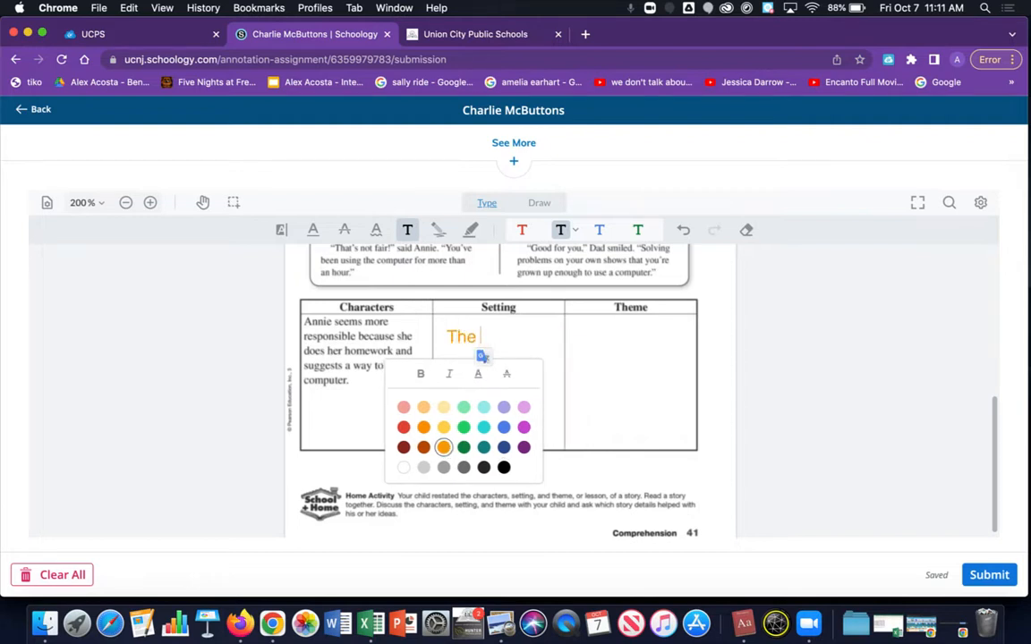
text(setting)
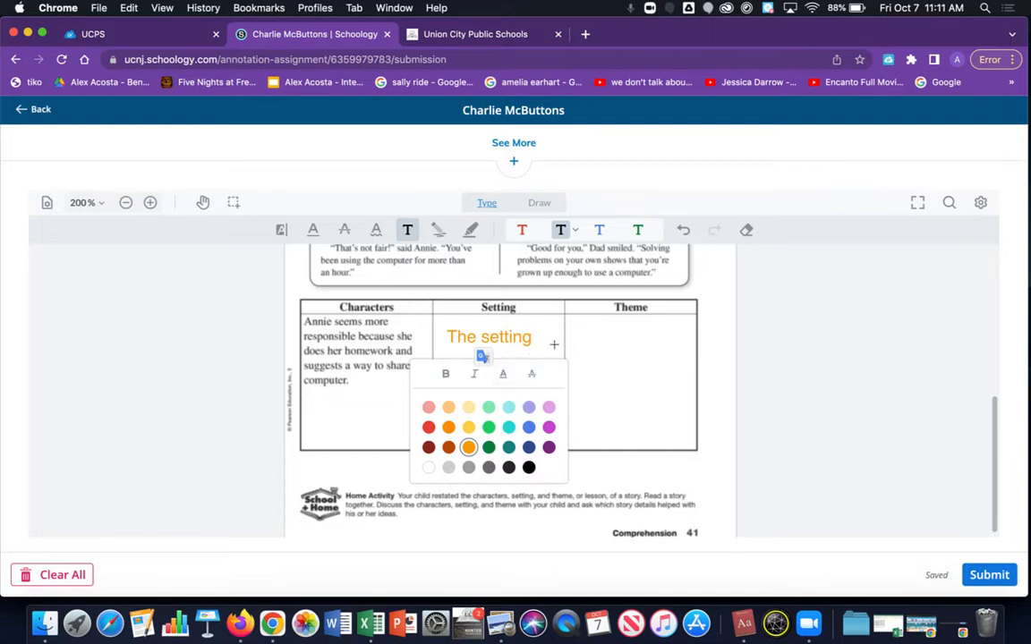
click(605, 340)
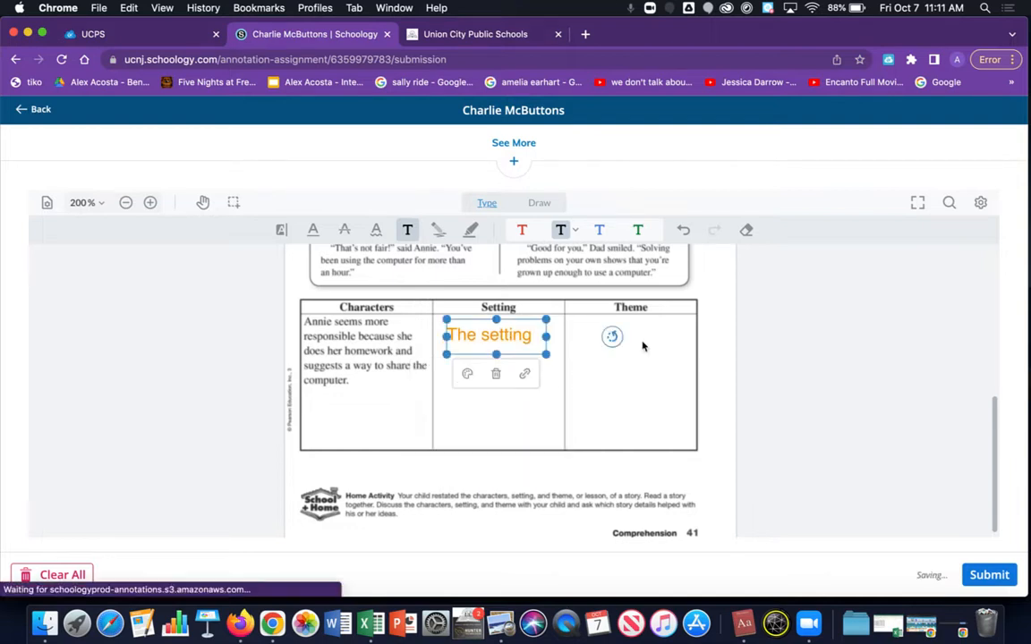